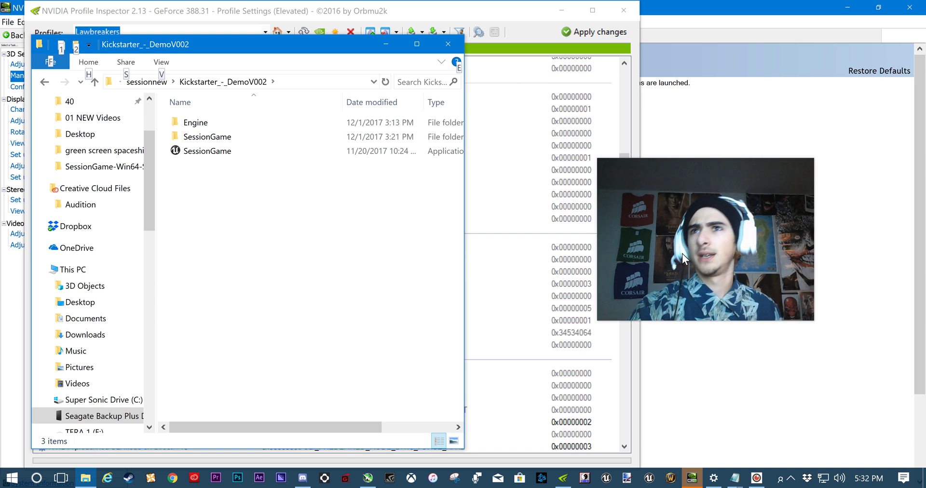
drag(682, 253, 755, 208)
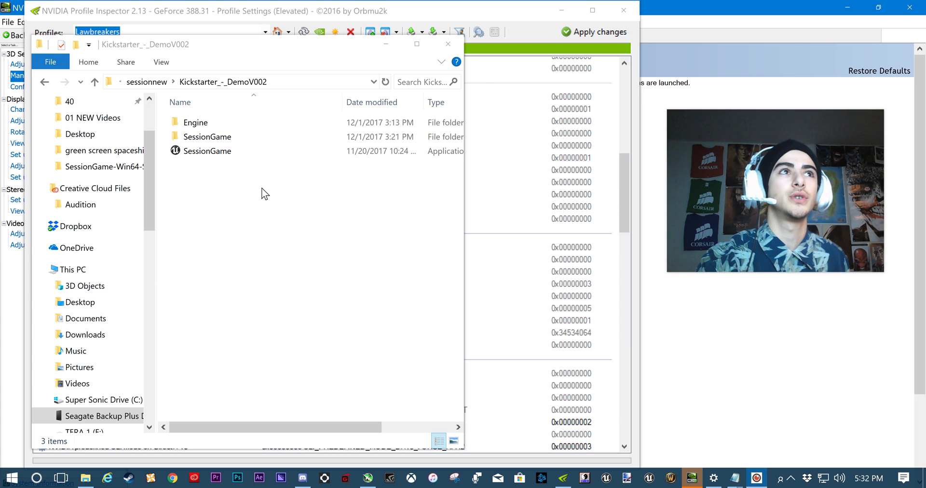
drag(274, 190, 213, 152)
right_click(222, 154)
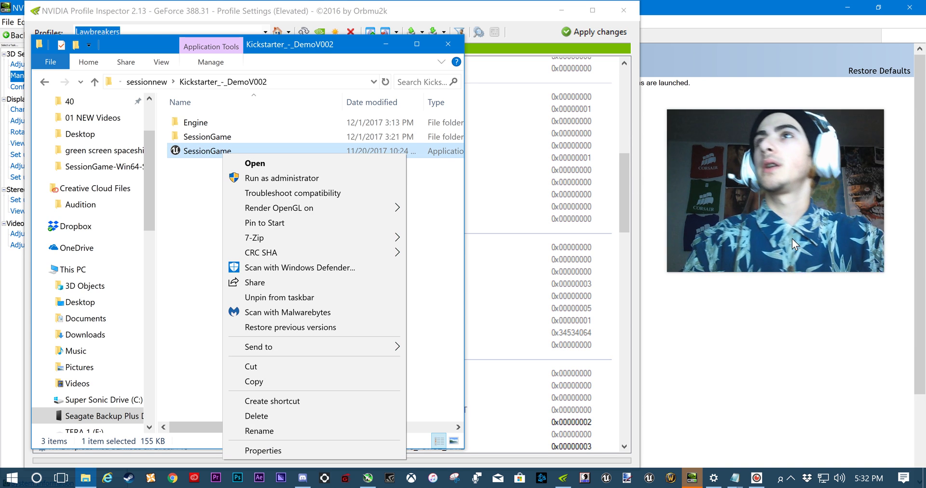
click(791, 215)
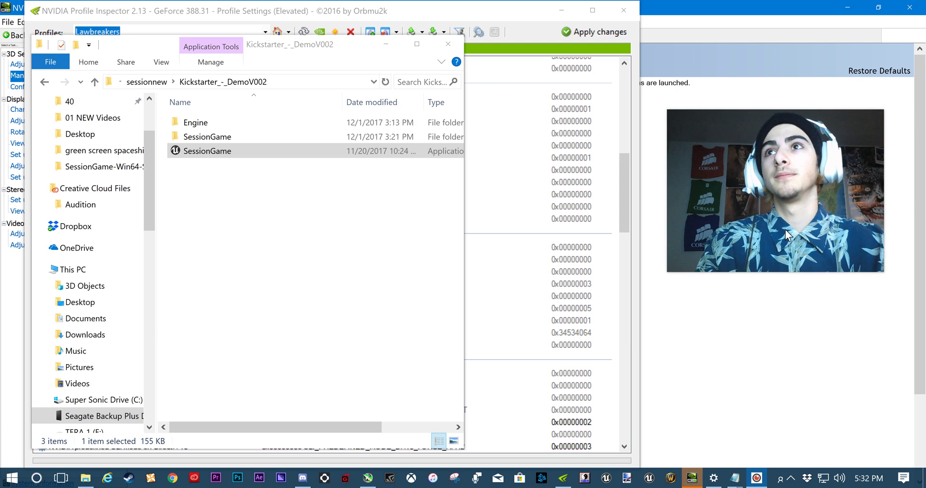
Launch the SessionGame application from the Kickstarter_-_DemoV002 folder.
key(alt+F4)
double_click(288, 156)
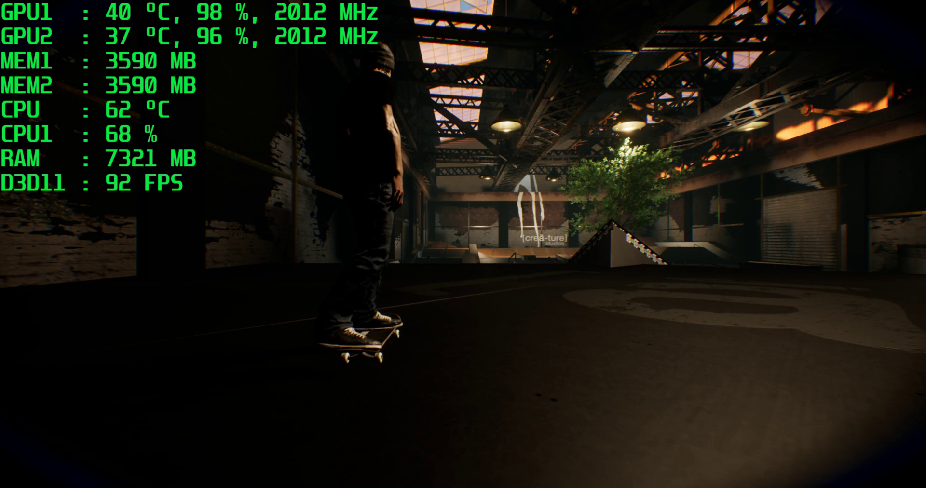
Check the in-game options, including the graphics setting, and return to the game.
key(Escape)
key(Down)
key(Down)
key(Down)
key(Return)
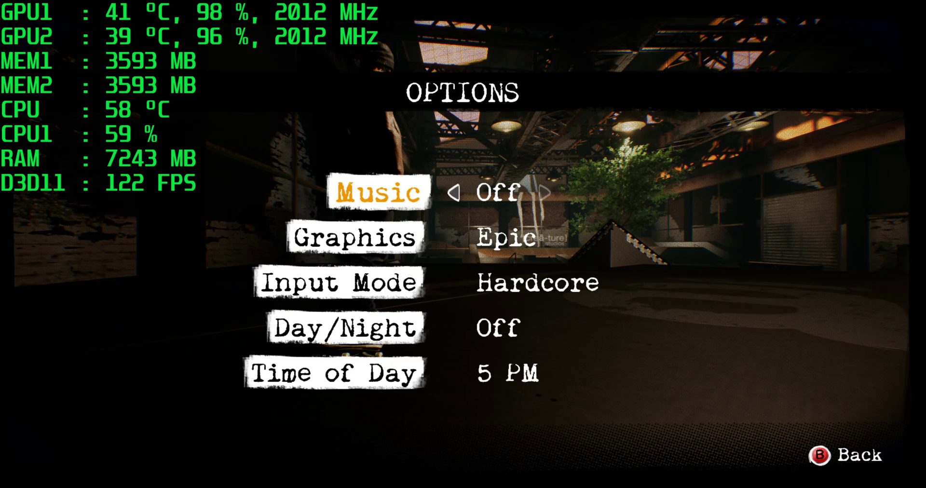
key(Down)
key(Escape)
key(Escape)
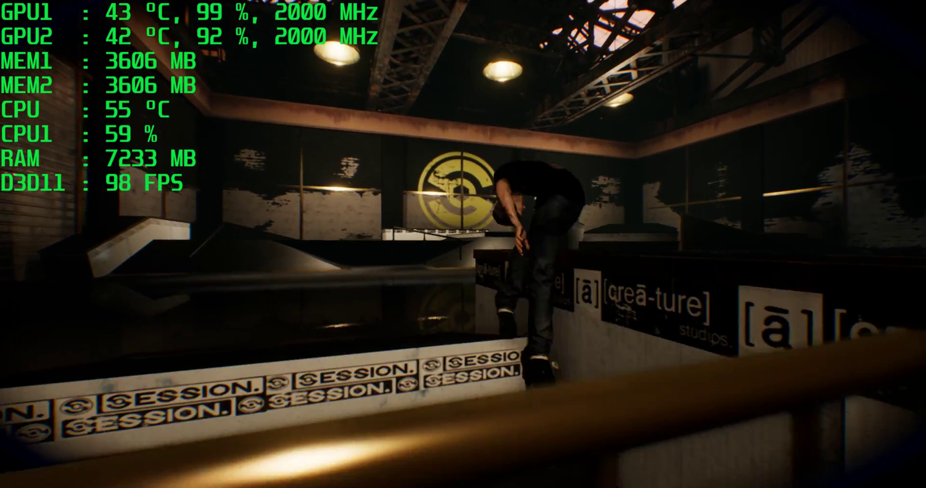
Set the in-game graphics quality to Medium, resume playing and quit the game.
key(Escape)
key(Return)
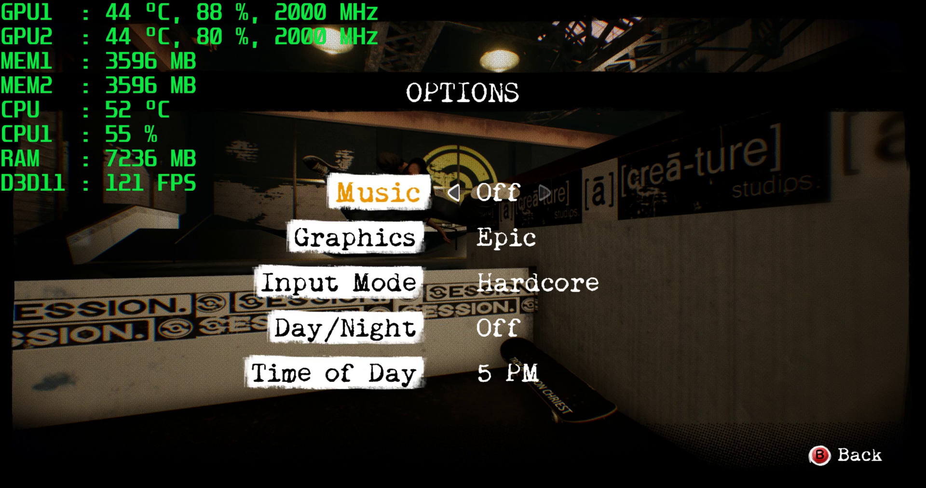
key(Left)
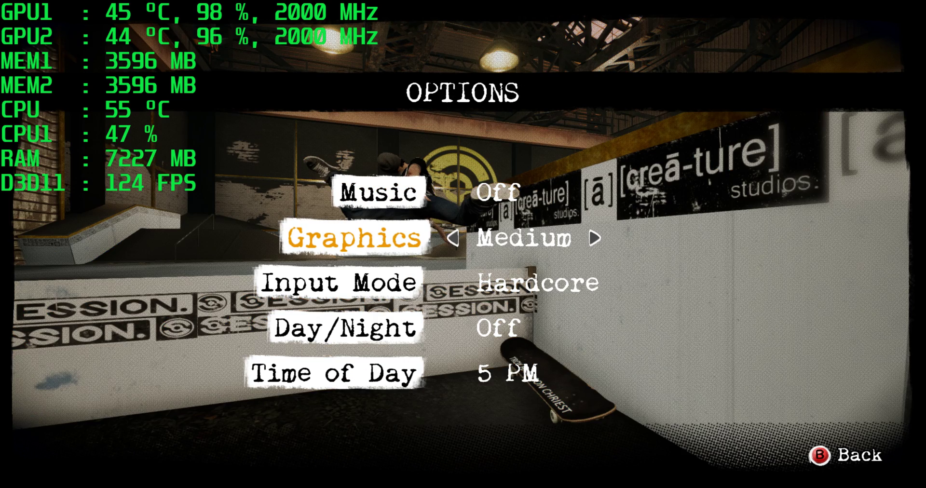
key(Escape)
key(Escape)
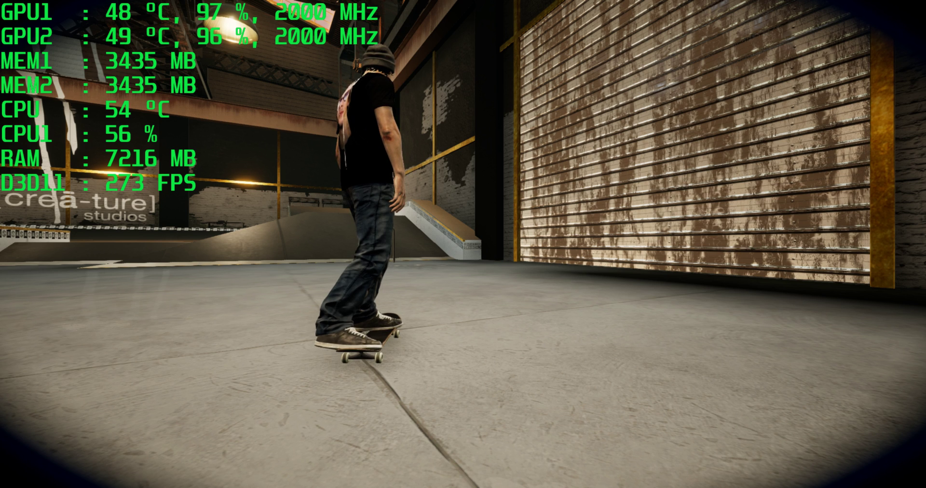
key(alt+F4)
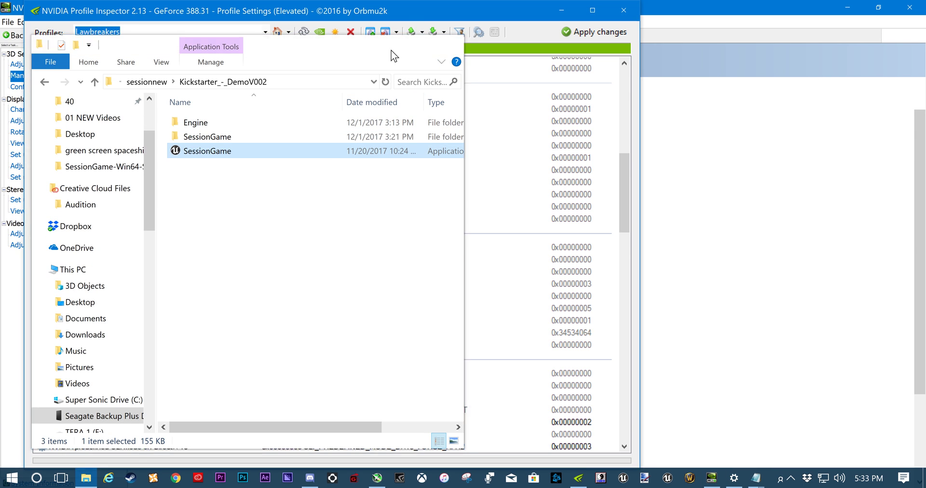
Switch to Chrome and search Google for "nvidia profile inspector", without the added word "vram".
click(50, 19)
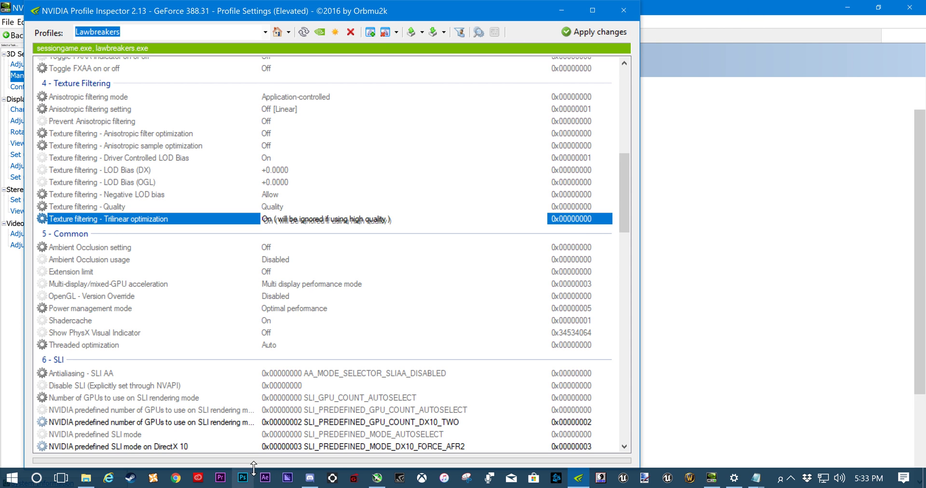
click(177, 478)
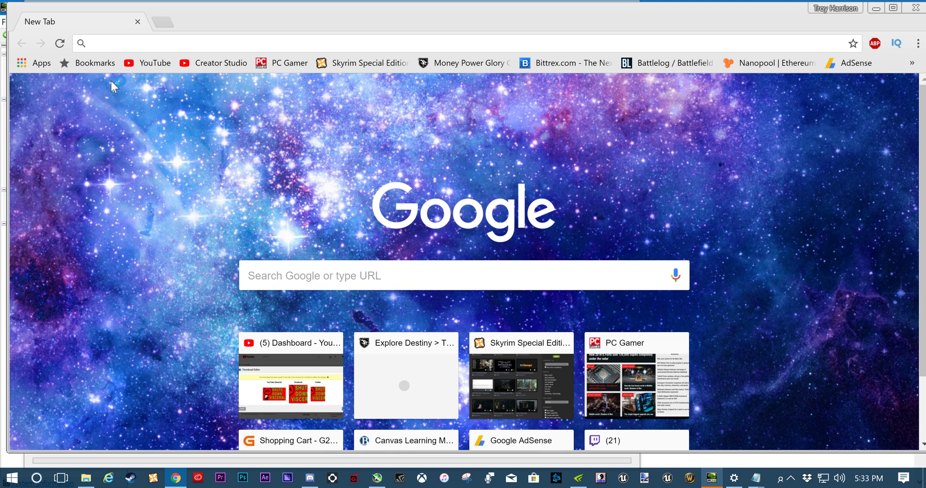
text(nv)
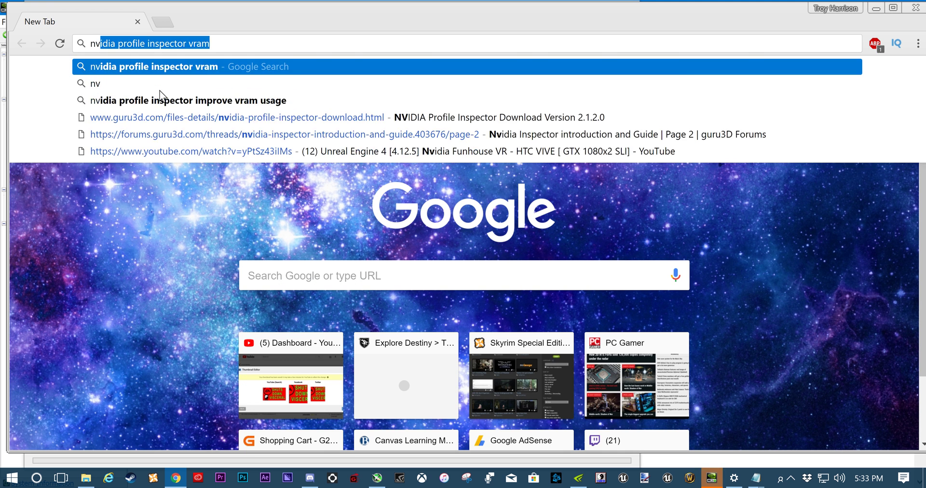
text(idia profile inspector)
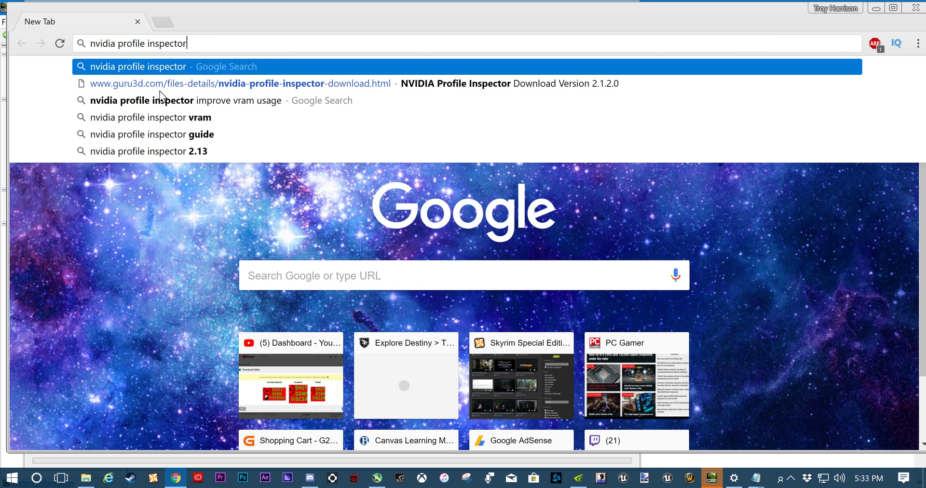
key(Return)
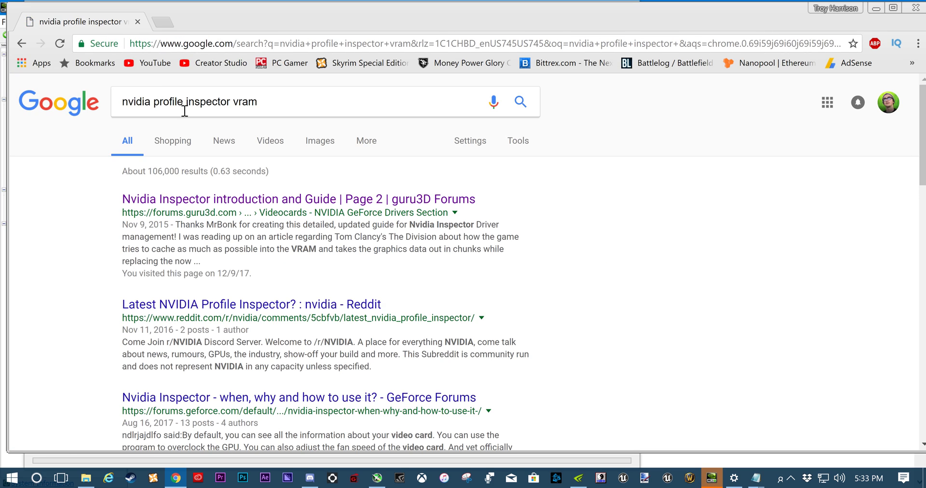
drag(254, 101, 250, 100)
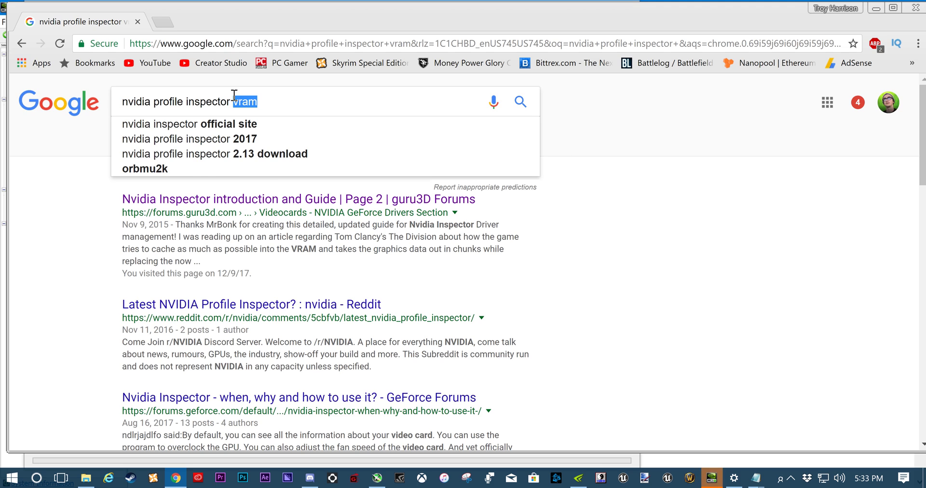
key(BackSpace)
key(BackSpace)
key(Return)
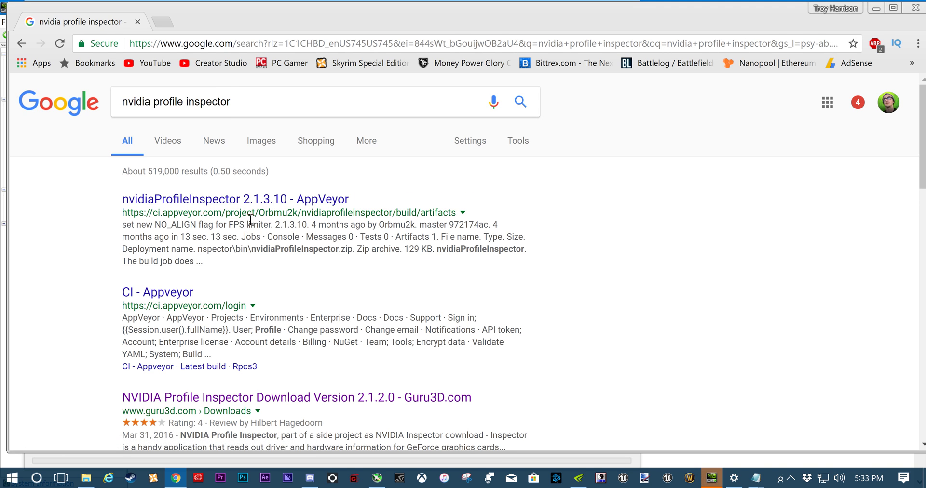
Open Guru3D's NVIDIA Profile Inspector 2.1.2.0 download page, find its download locations and minimize the browser.
scroll(299, 263, down, 3)
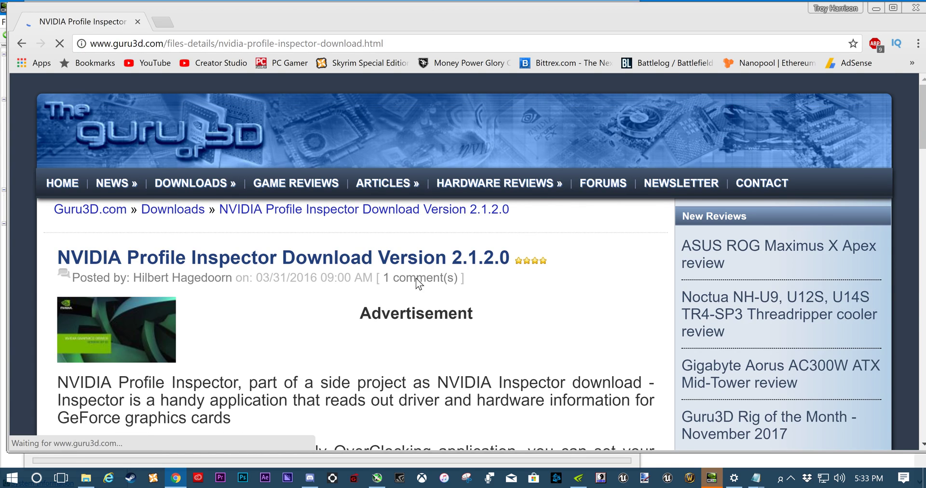
scroll(636, 311, down, 12)
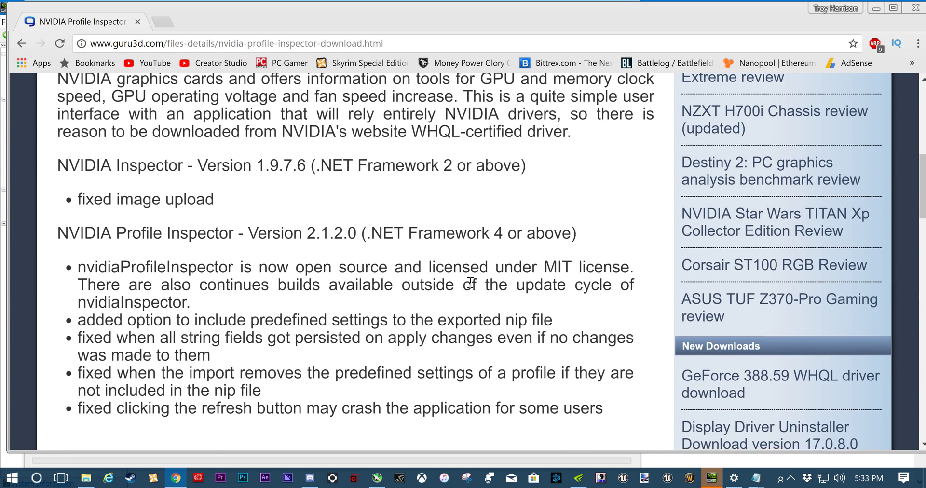
scroll(469, 279, down, 10)
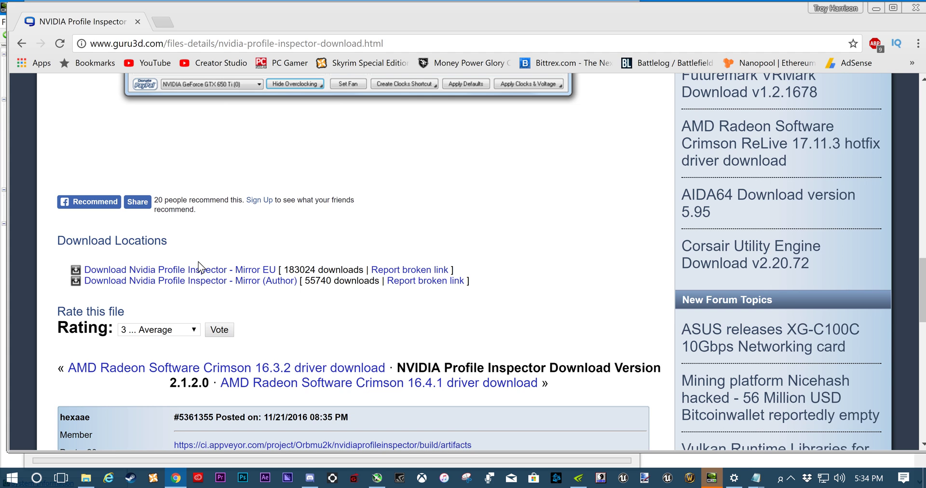
click(877, 8)
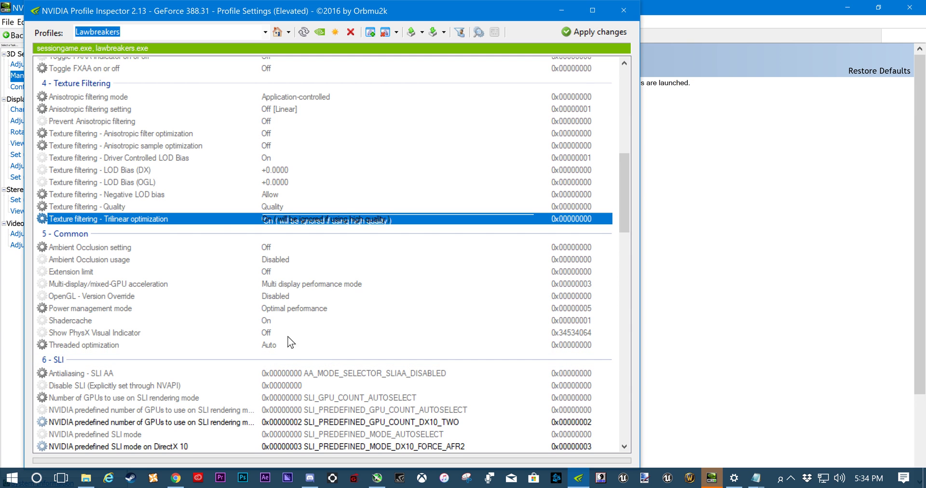
Load the Lawbreakers profile in NVIDIA Profile Inspector.
drag(212, 13, 257, 23)
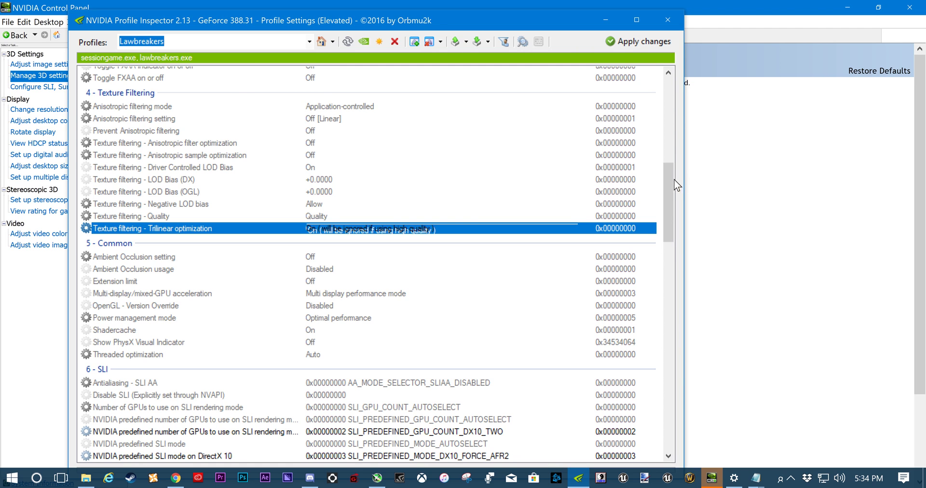
drag(675, 180, 652, 82)
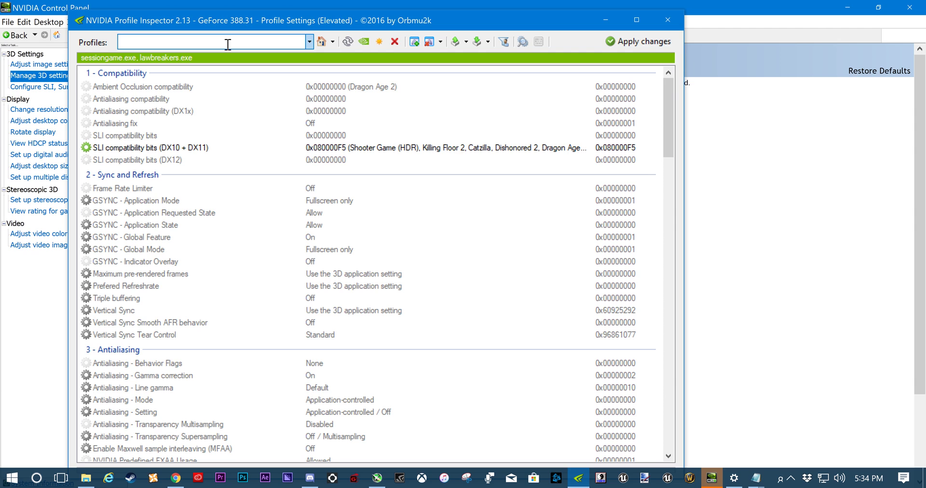
text(law)
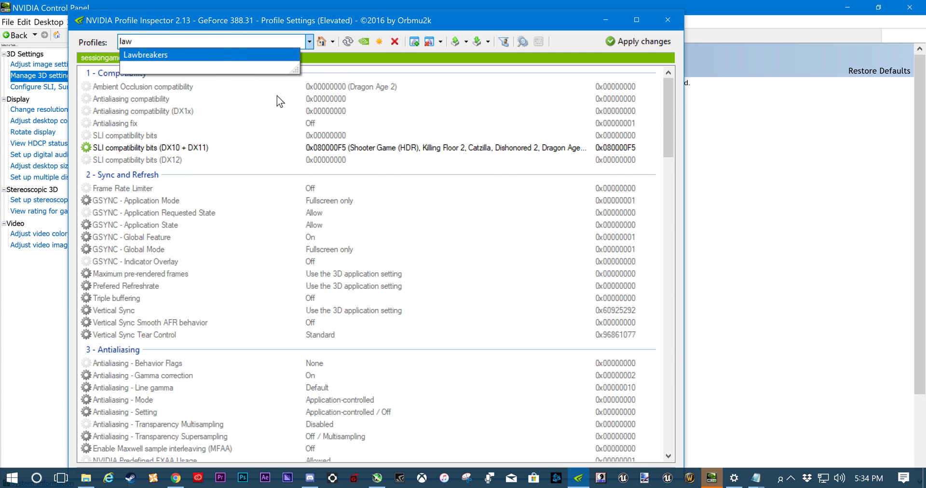
click(223, 54)
Review the profile's compatibility and SLI settings down to the predefined SLI mode on DirectX 10, and apply the changes.
scroll(651, 87, down, 5)
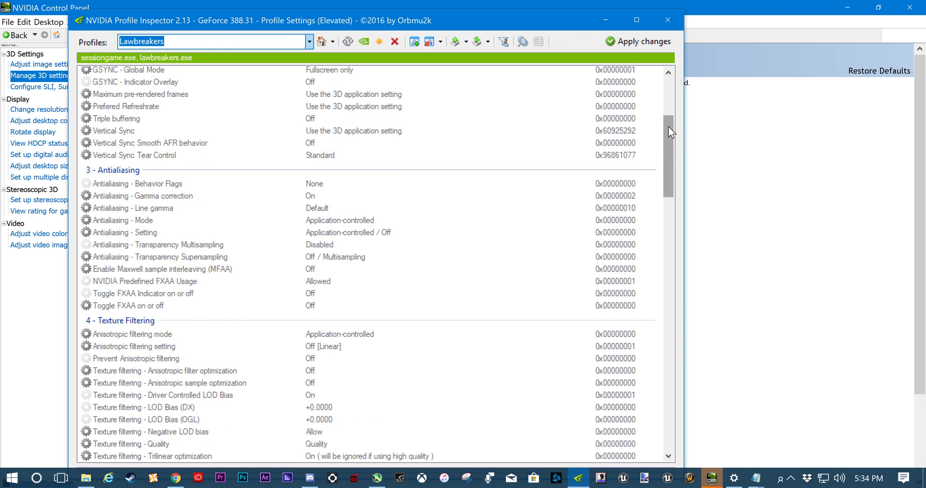
drag(670, 130, 669, 88)
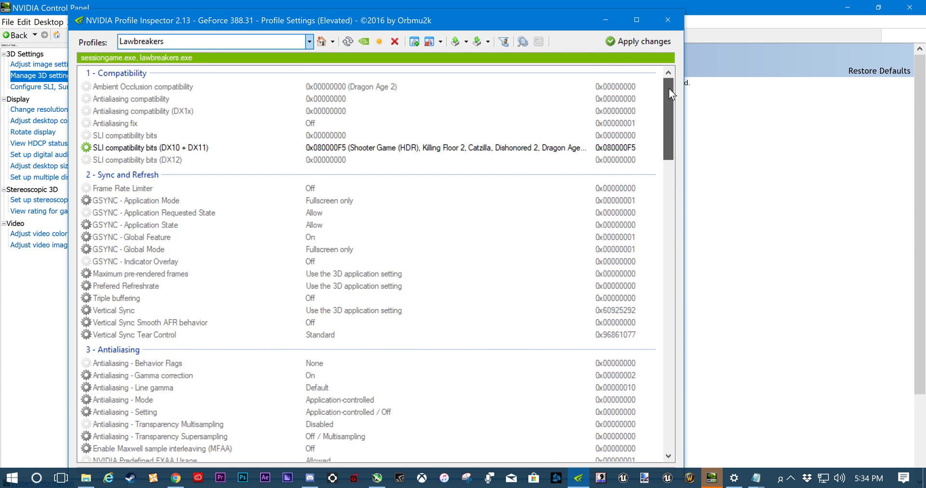
scroll(653, 170, down, 15)
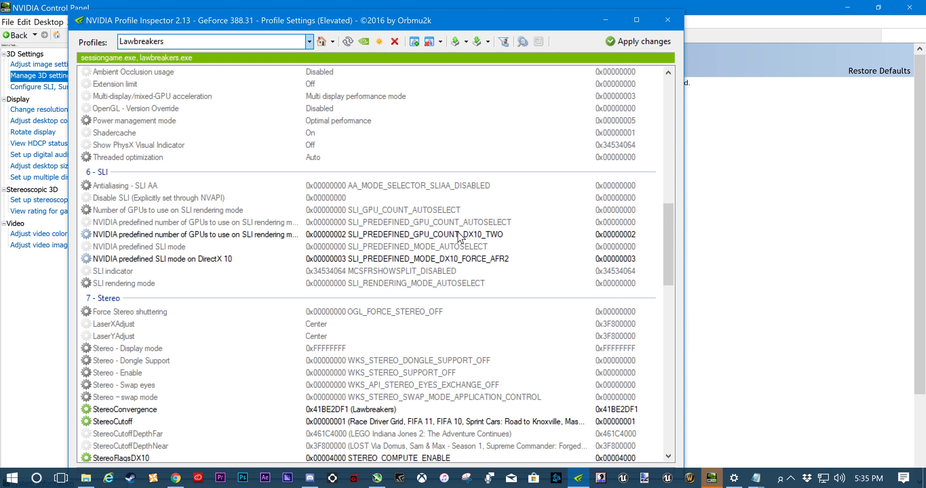
click(499, 259)
key(Home)
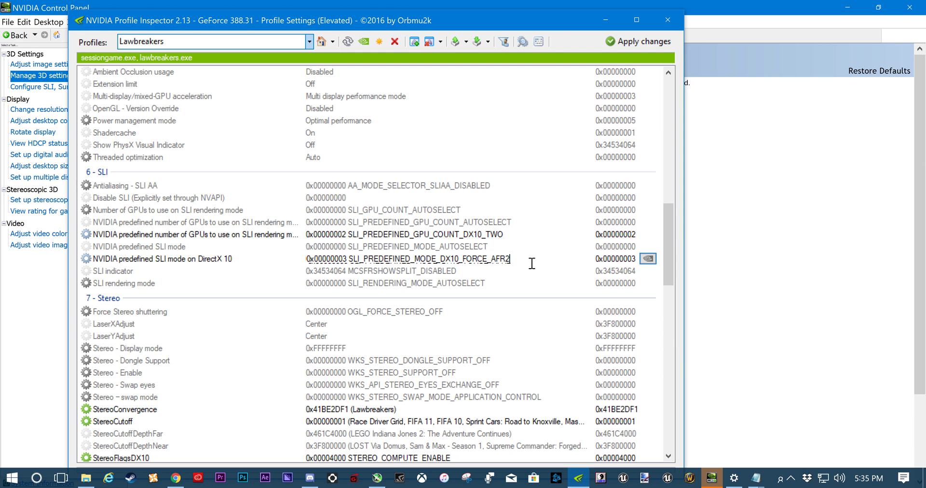
click(274, 261)
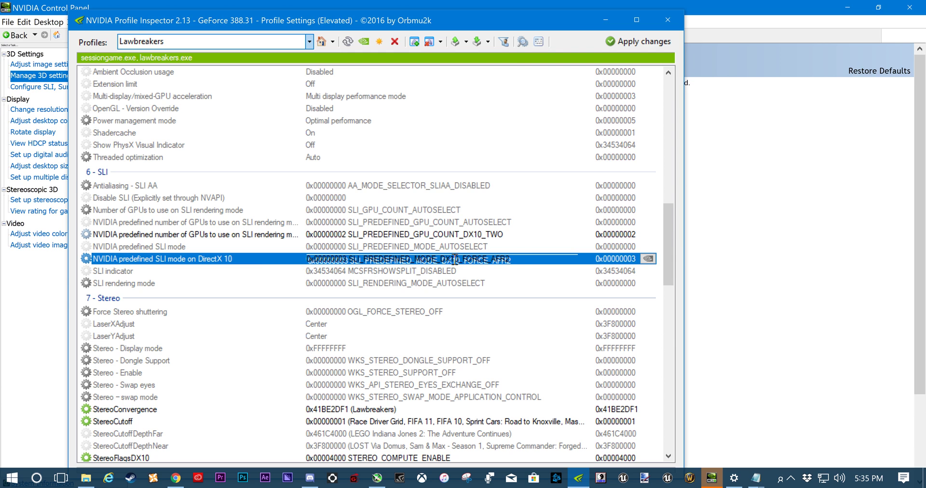
click(536, 259)
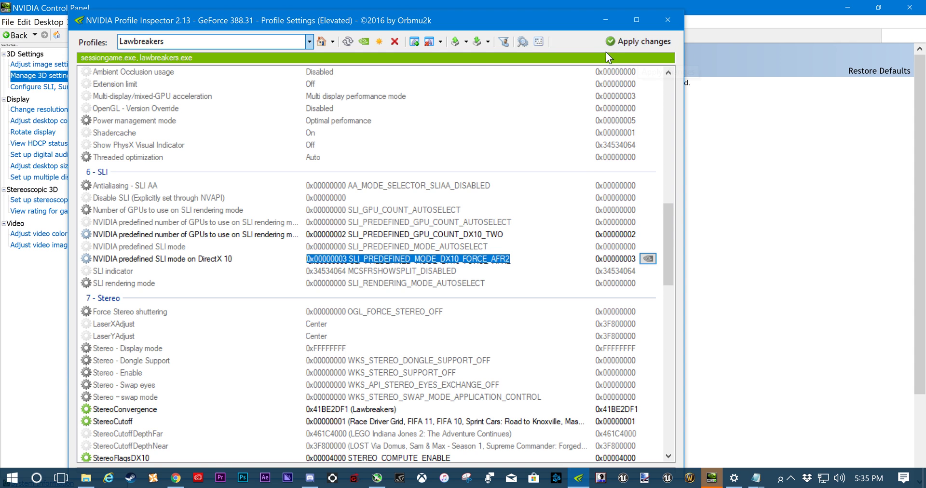
click(633, 40)
Try to add the SessionGame executable from the Kickstarter_-_DemoV002 folder to the Lawbreakers profile.
click(415, 43)
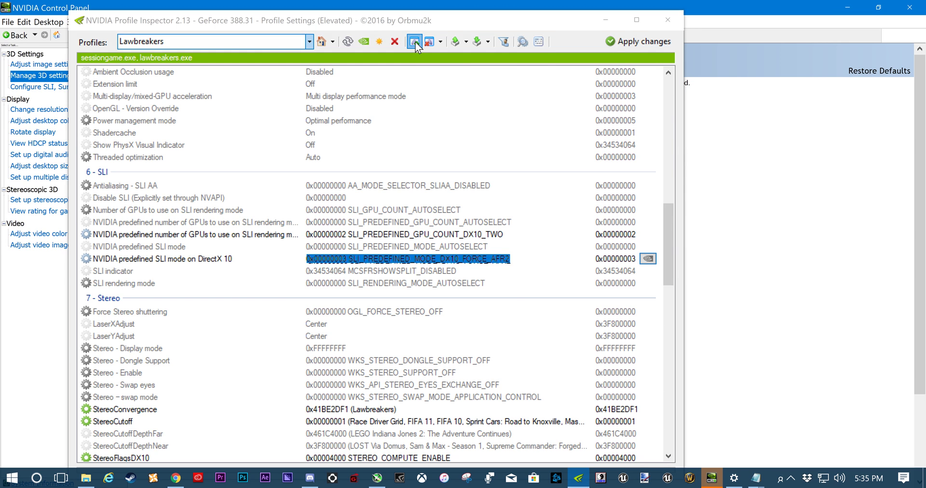
click(249, 153)
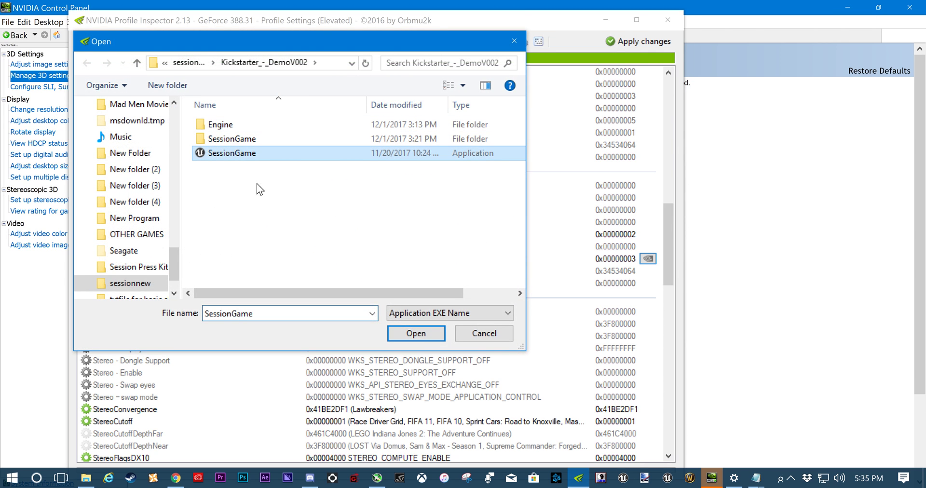
click(419, 338)
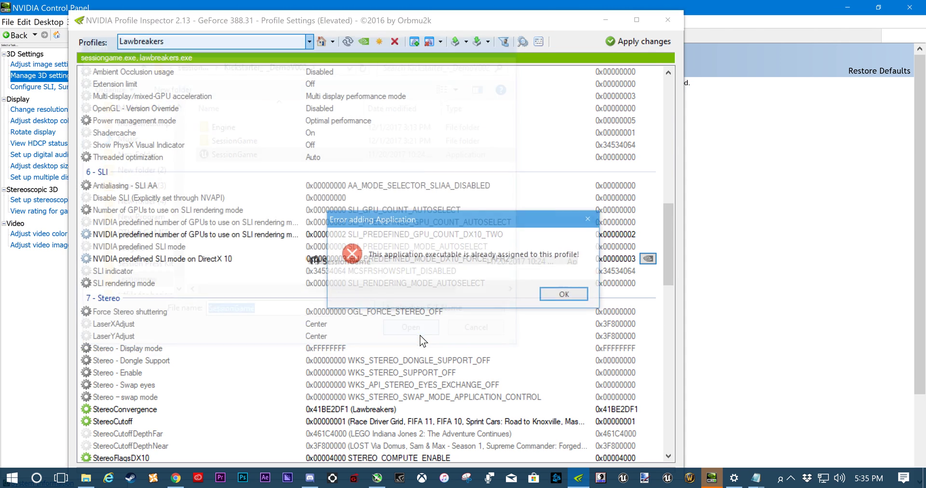
click(567, 296)
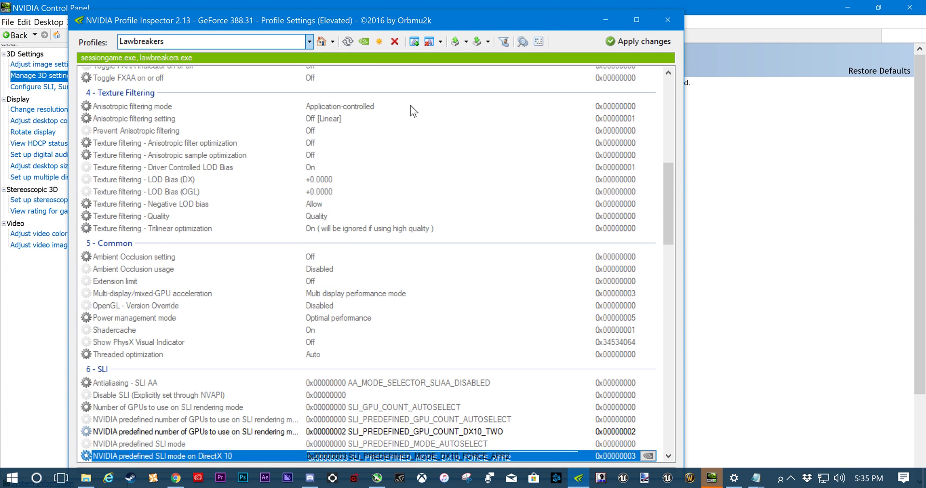
Check the Lawbreakers profile's removable applications and browse the Kickstarter_-_DemoV002 folder for the SessionGame executable without adding it again.
click(427, 41)
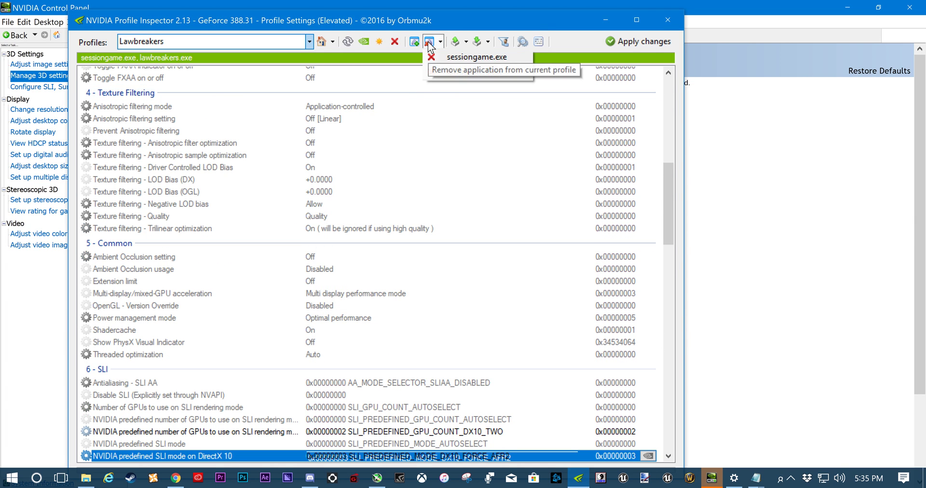
click(522, 148)
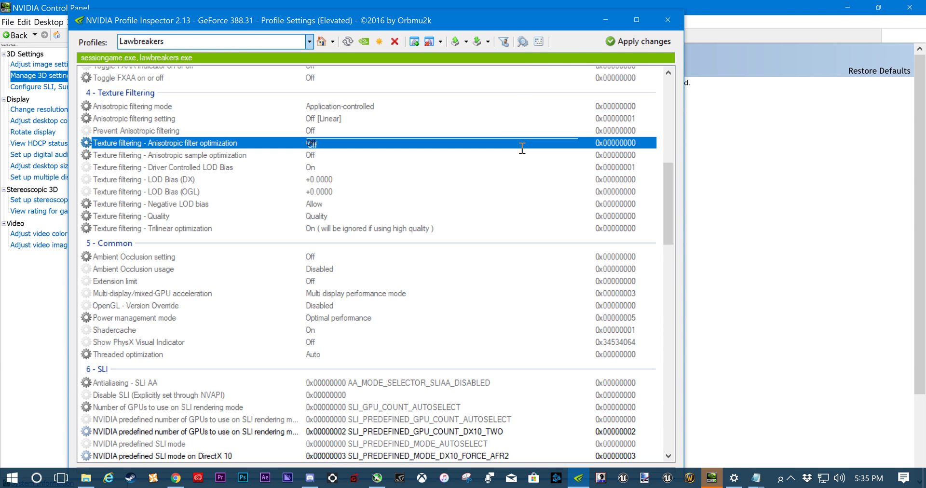
click(413, 41)
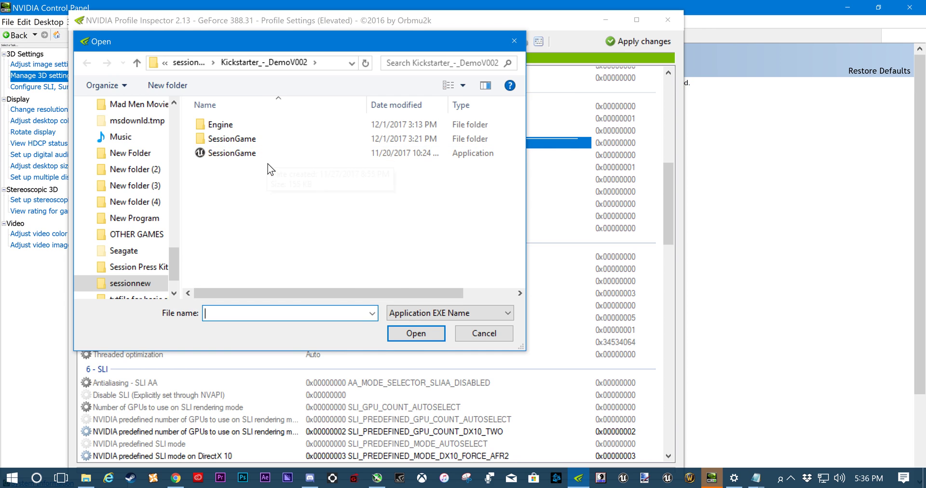
click(507, 40)
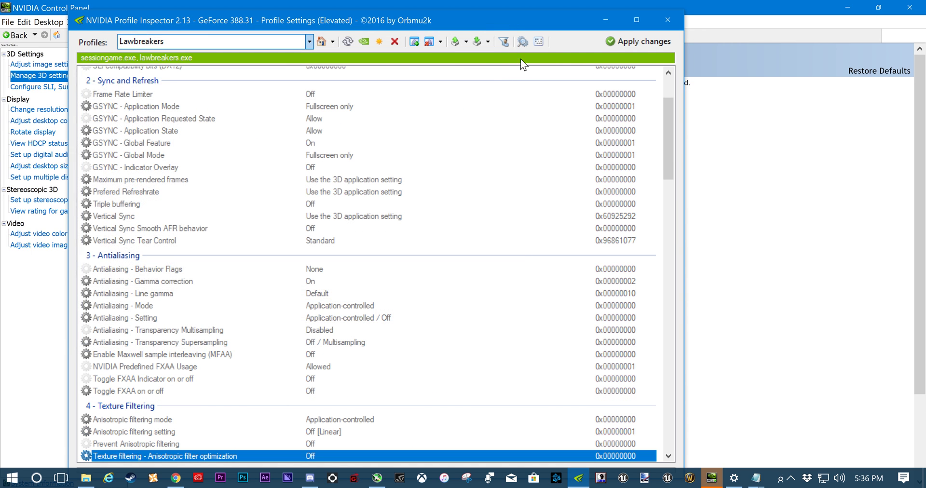
Apply the Lawbreakers profile changes and minimize the inspector to switch to NVIDIA Control Panel.
click(630, 41)
click(607, 20)
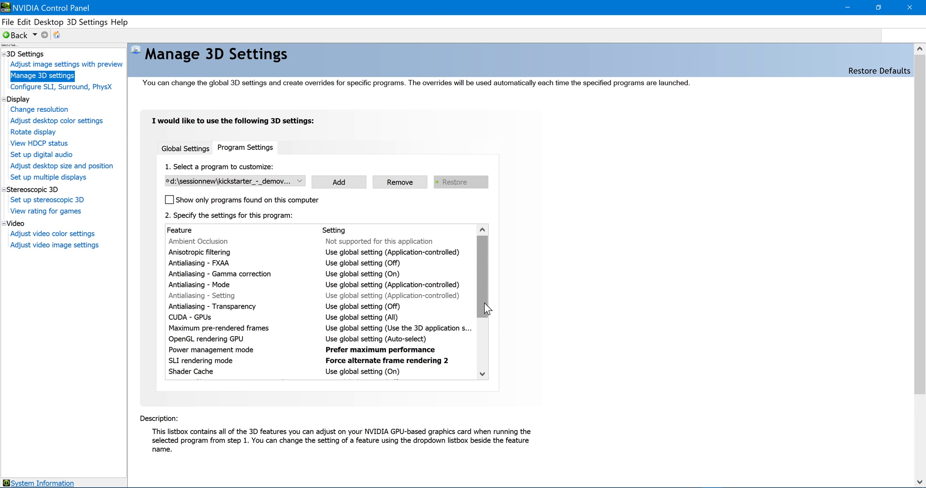
Find the NVIDIA Control Panel entry in the desktop's context menu, and return to the maximized control panel window.
drag(374, 16, 332, 50)
right_click(874, 193)
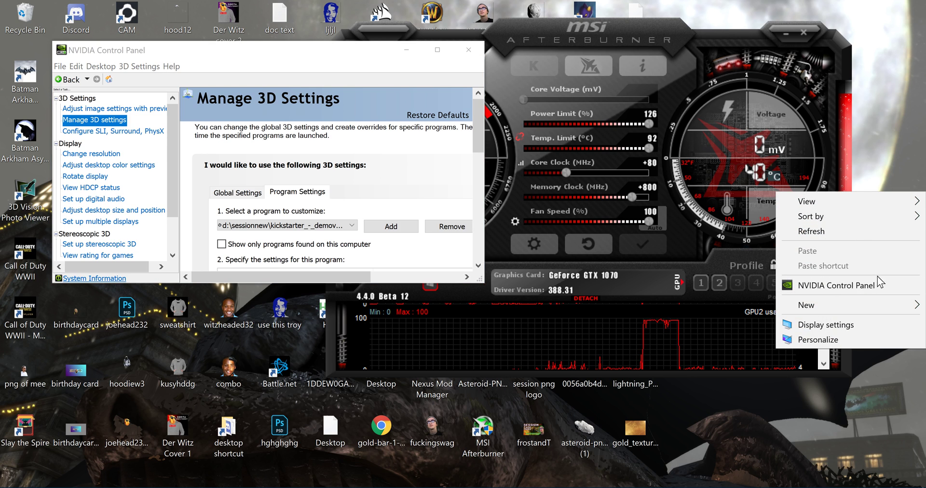
click(437, 173)
click(437, 50)
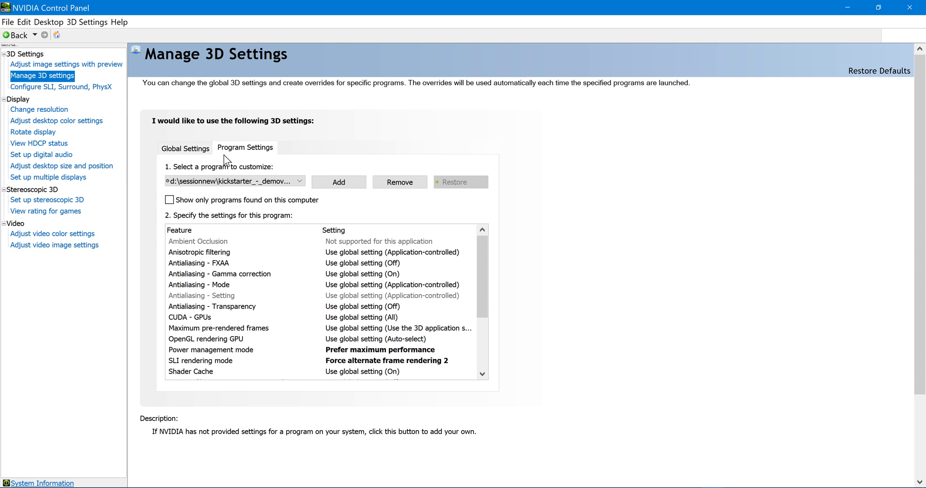
Review the global 3D settings and the list of recently used programs that can be added to the program settings.
click(188, 149)
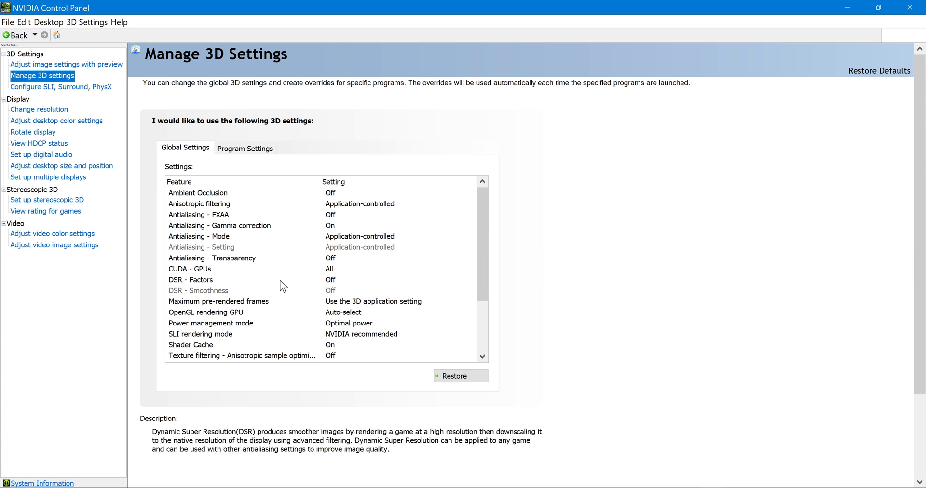
mouse_move(480, 210)
mouse_down()
mouse_move(493, 280)
mouse_move(488, 205)
mouse_up()
click(245, 149)
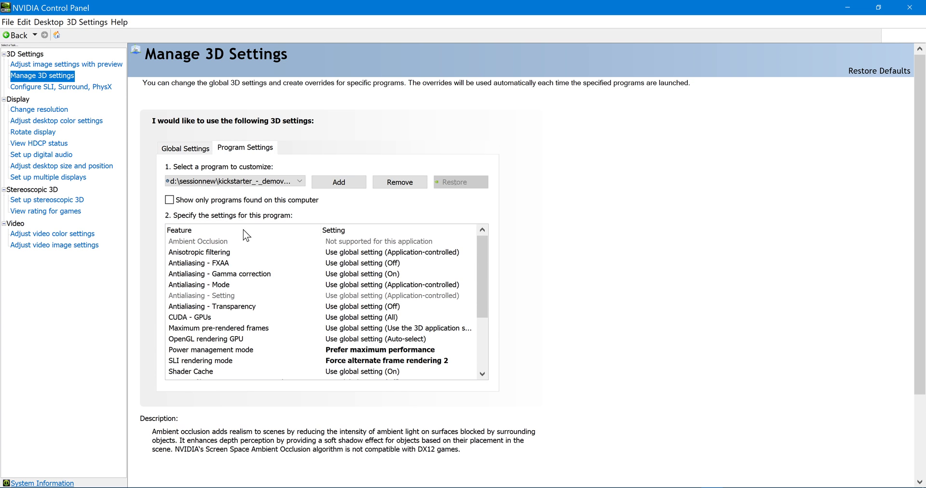
click(338, 182)
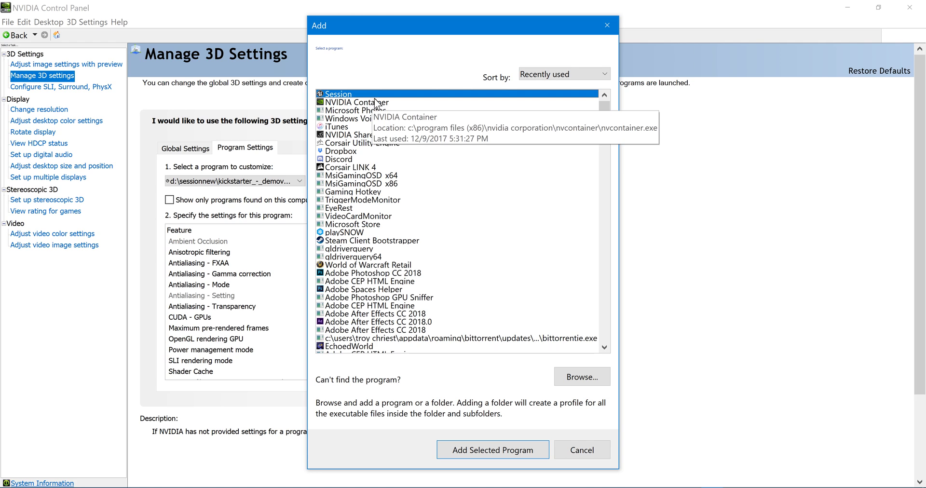
click(596, 449)
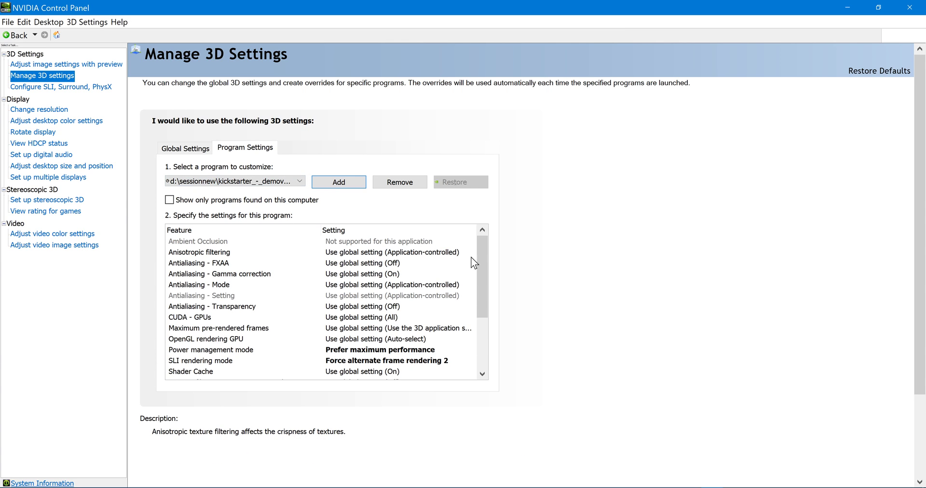
Examine the available SLI rendering mode options for the Session demo without changing the selection.
drag(481, 265, 482, 283)
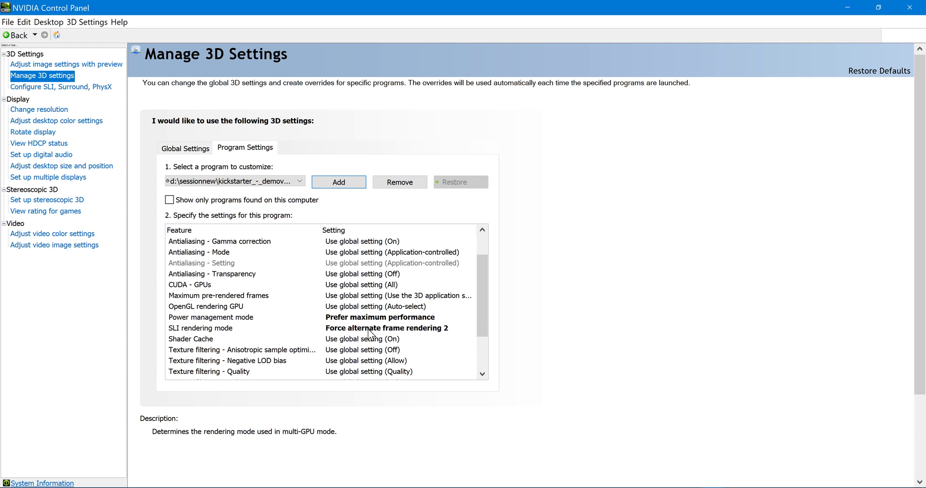
click(418, 332)
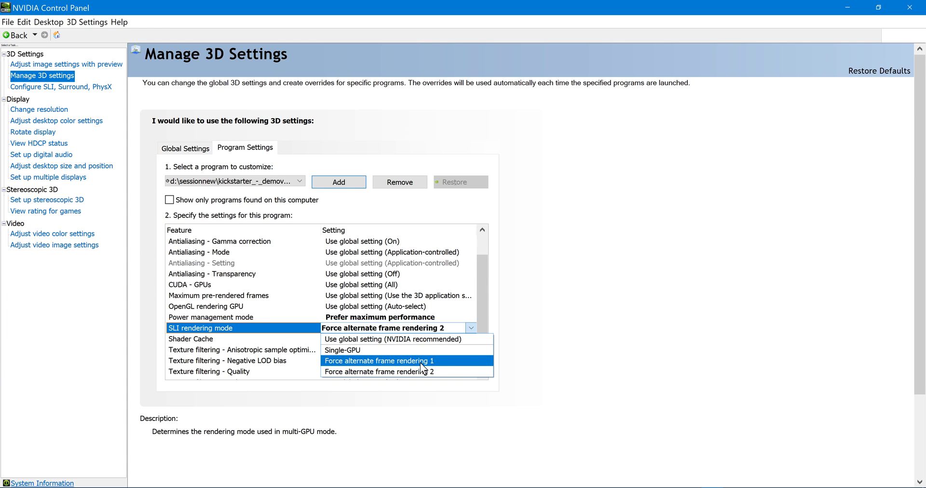
click(572, 332)
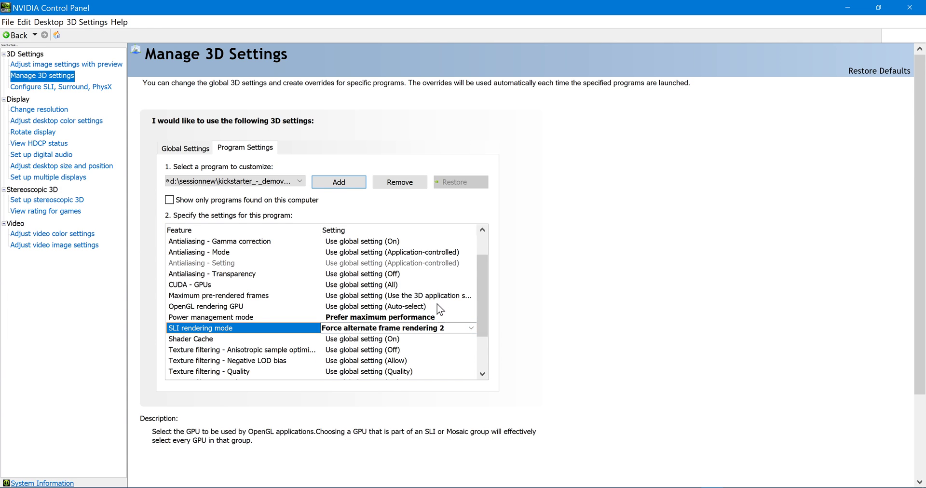
Set the Session demo's vertical sync to Use the 3D application setting.
scroll(482, 300, down, 2)
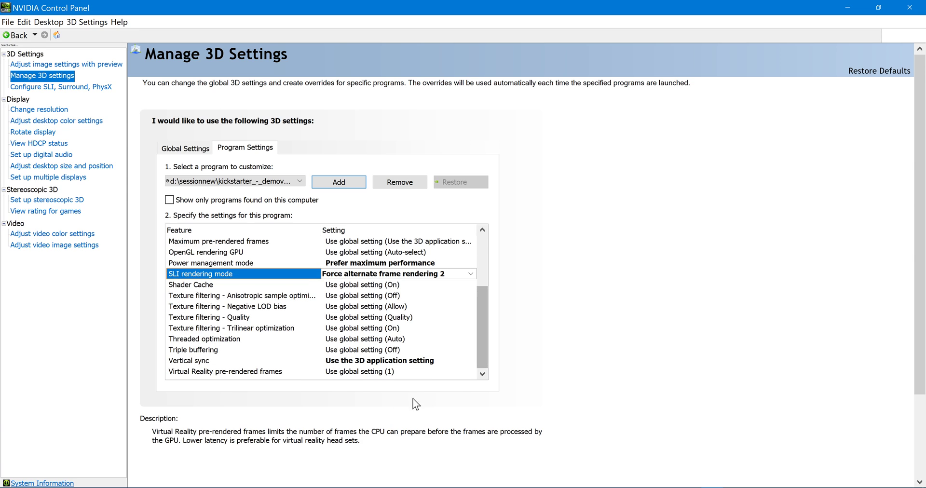
mouse_move(366, 363)
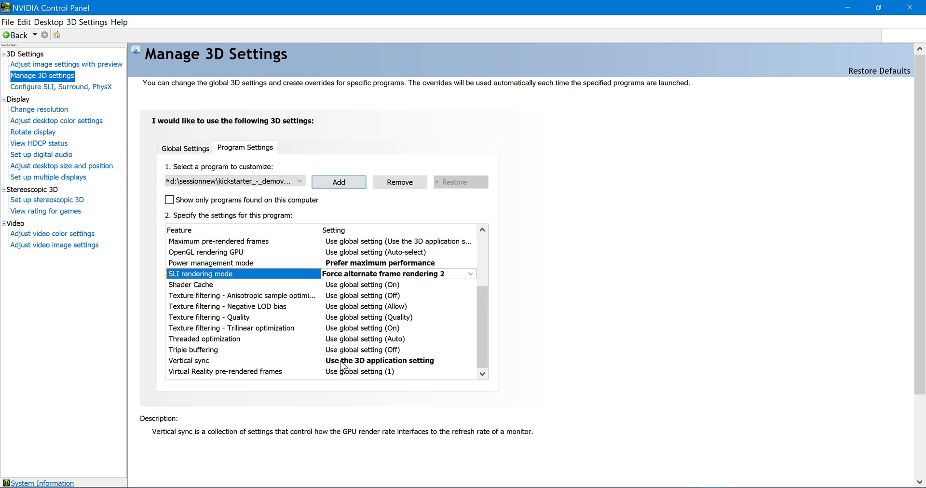
click(359, 363)
click(374, 381)
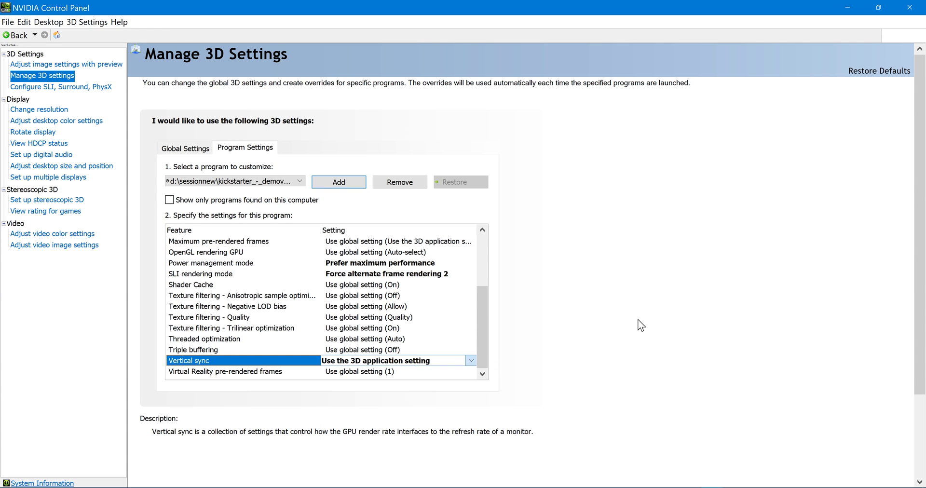